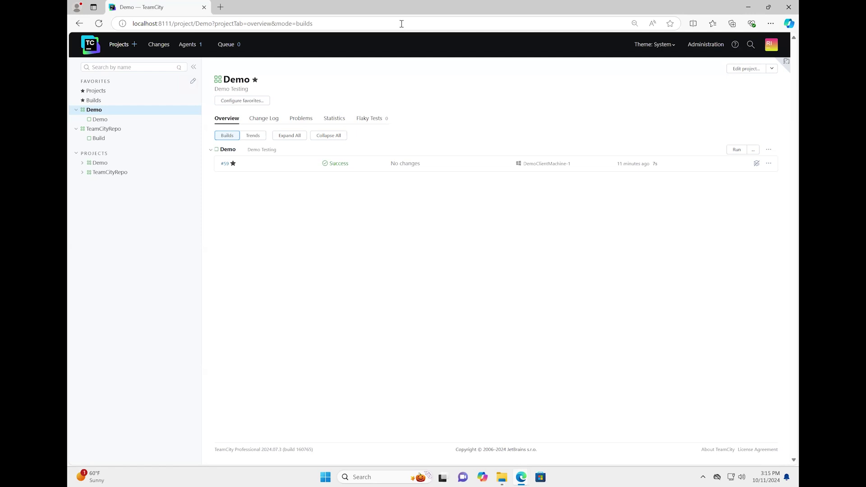
pyautogui.click(402, 23)
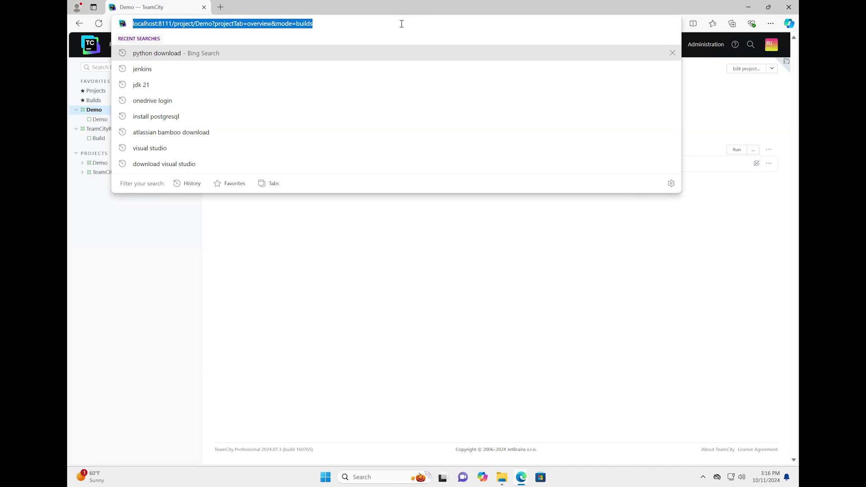
pyautogui.write('http://localhost:8111')
pyautogui.press('Return')
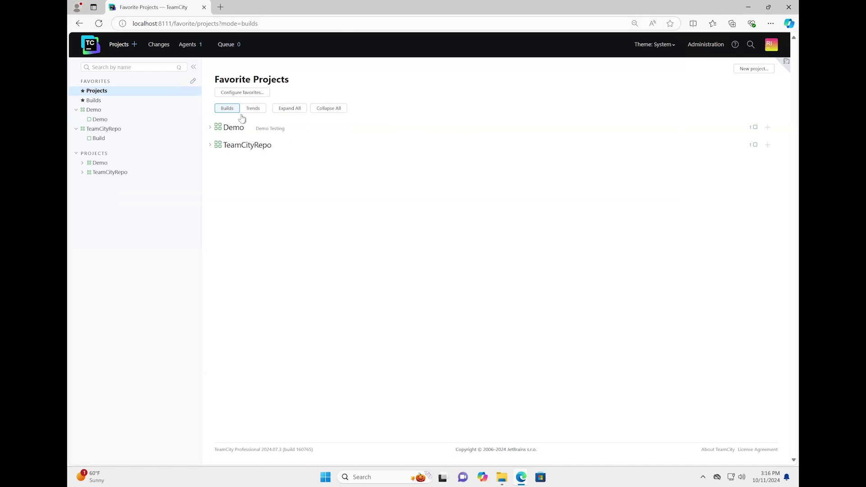
pyautogui.click(234, 128)
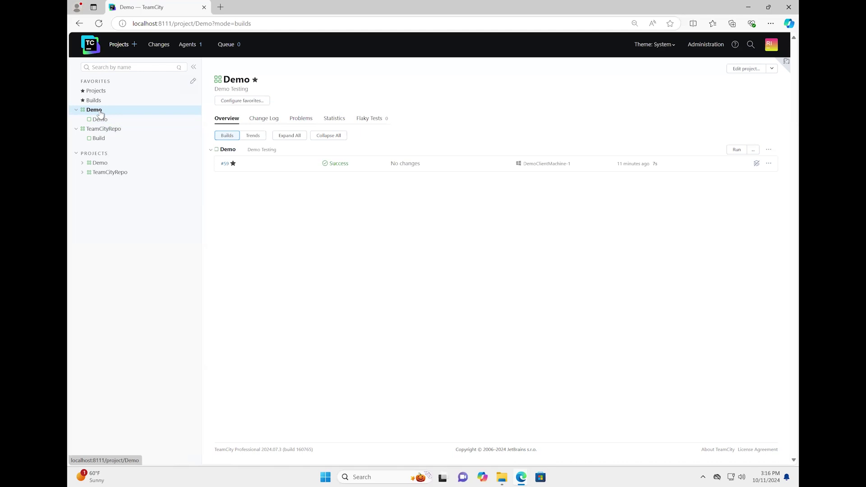
# Edit the Demo build configuration and show its Signing and Verifying build steps.
pyautogui.click(747, 69)
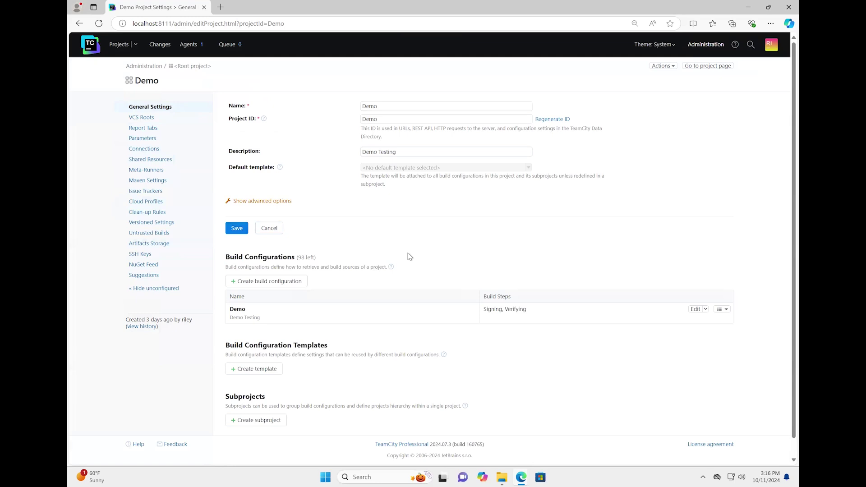
pyautogui.click(238, 311)
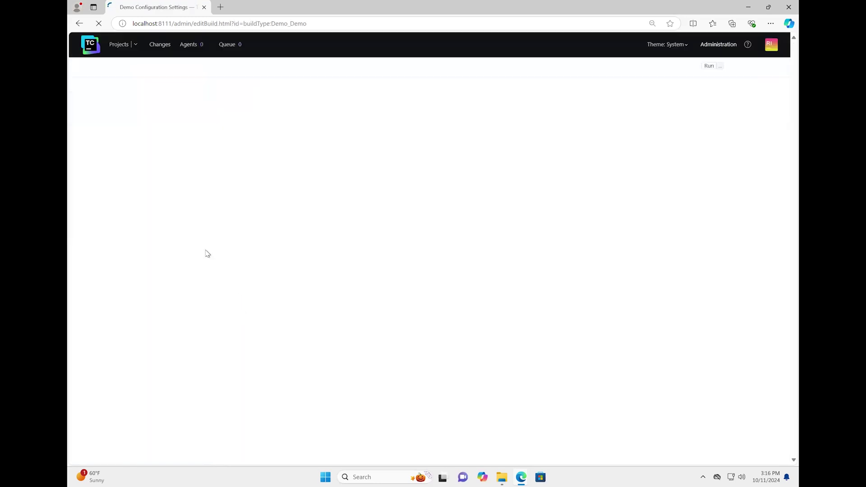
pyautogui.click(143, 128)
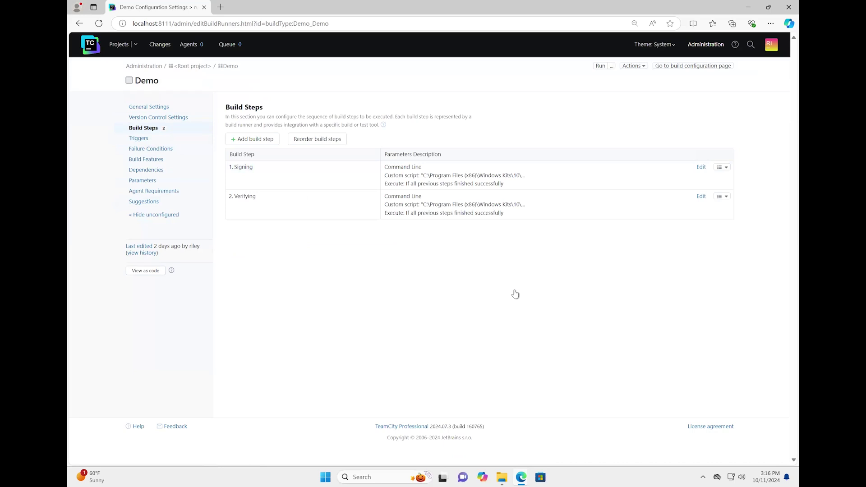
# Open the Signing step and scroll its signtool script across to select the TestFile1 file name.
pyautogui.click(244, 171)
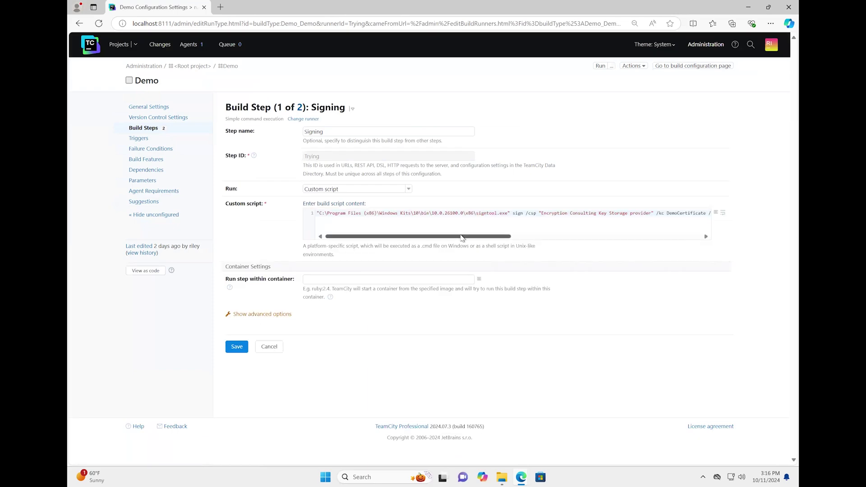
pyautogui.moveTo(464, 236); pyautogui.dragTo(479, 236)
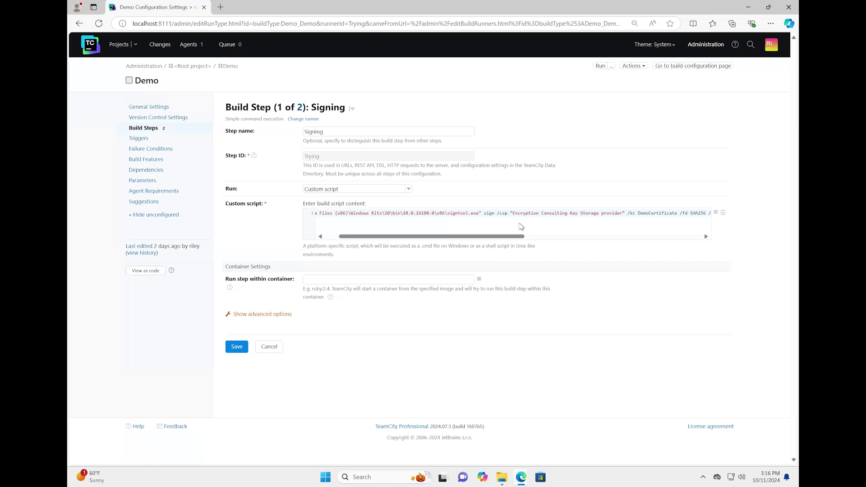
pyautogui.moveTo(493, 239); pyautogui.dragTo(551, 236)
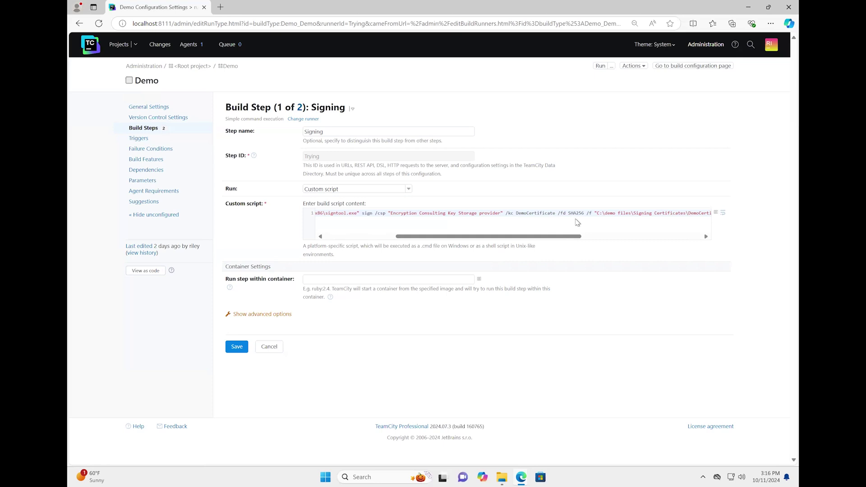
pyautogui.moveTo(567, 236); pyautogui.dragTo(616, 235)
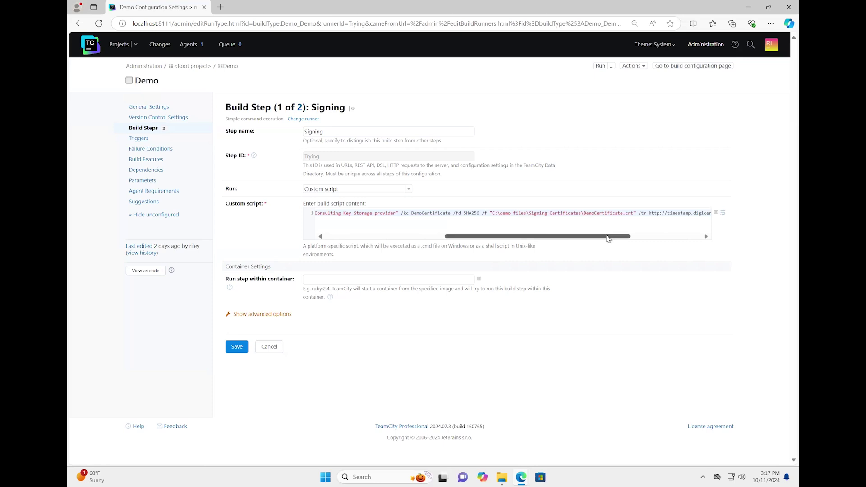
pyautogui.moveTo(610, 236); pyautogui.dragTo(657, 236)
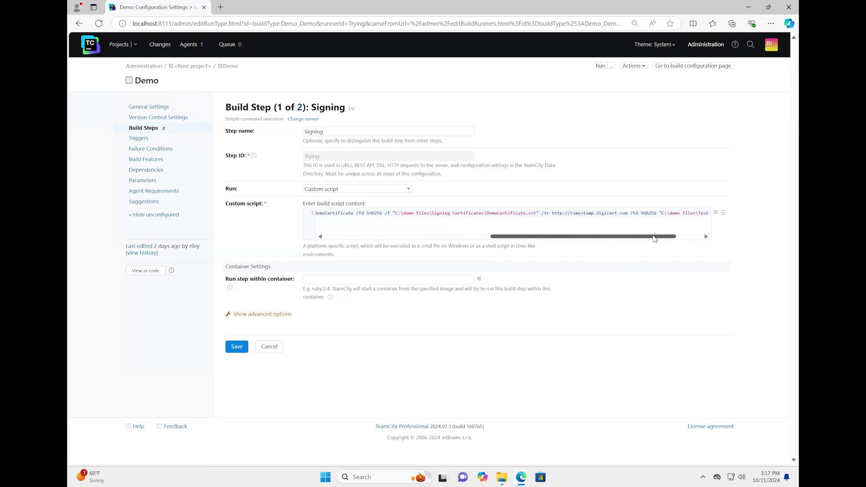
pyautogui.moveTo(645, 237); pyautogui.dragTo(674, 238)
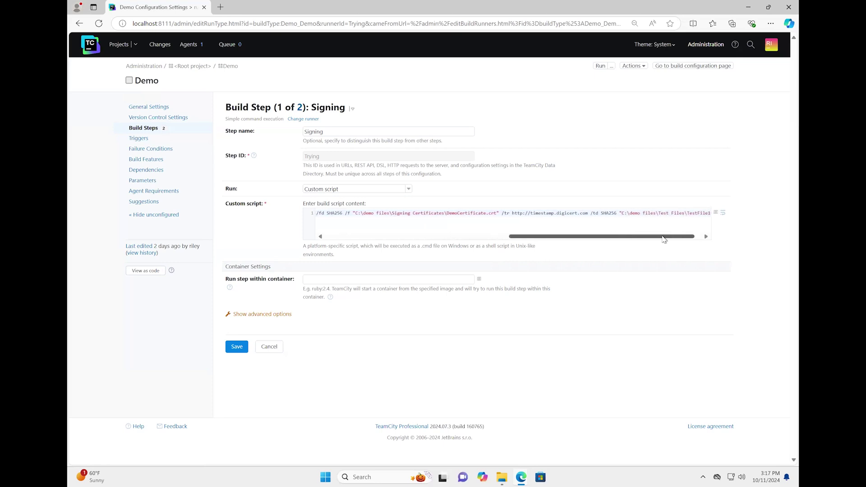
pyautogui.click(675, 215)
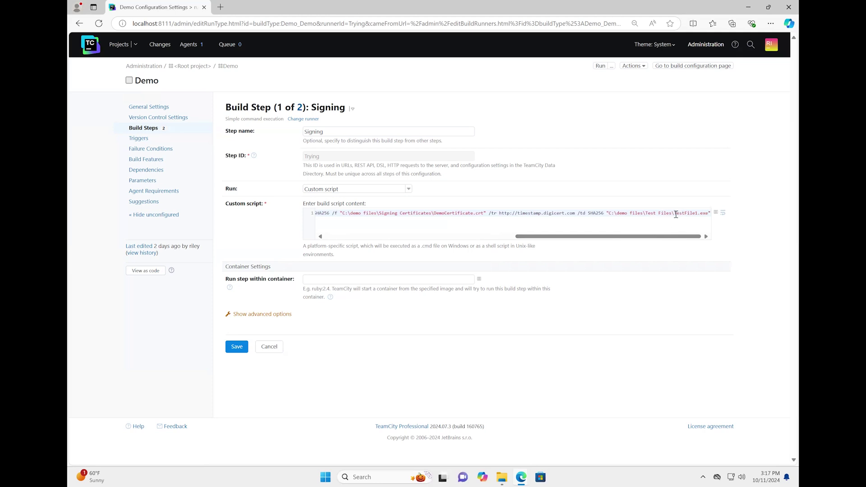
pyautogui.moveTo(694, 215); pyautogui.dragTo(698, 214)
pyautogui.click(502, 475)
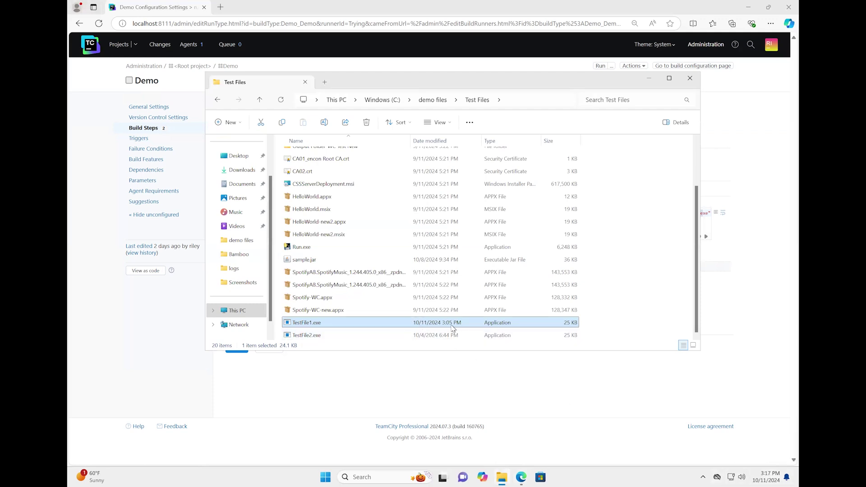
pyautogui.click(649, 78)
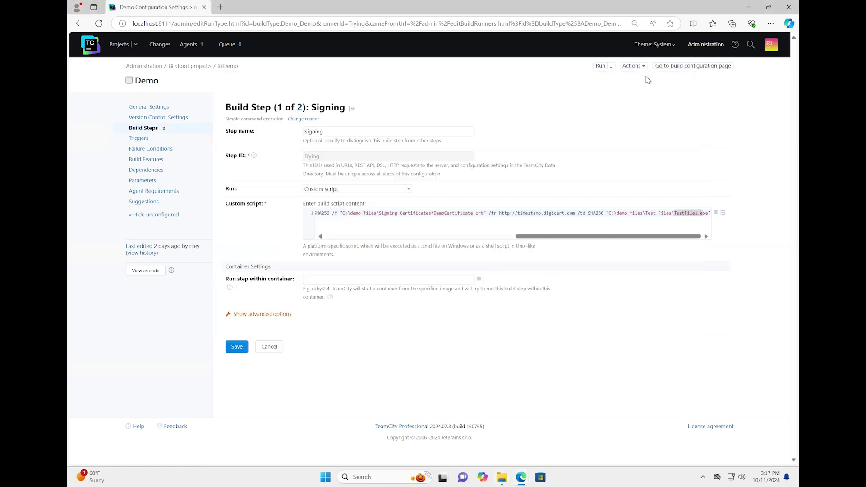
# Run a new Demo build from the project page and open the results of build #60.
pyautogui.click(230, 67)
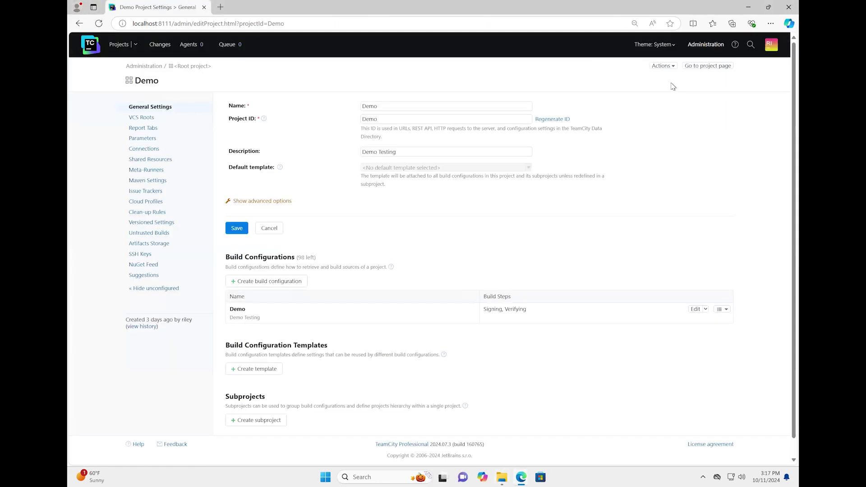
pyautogui.click(703, 68)
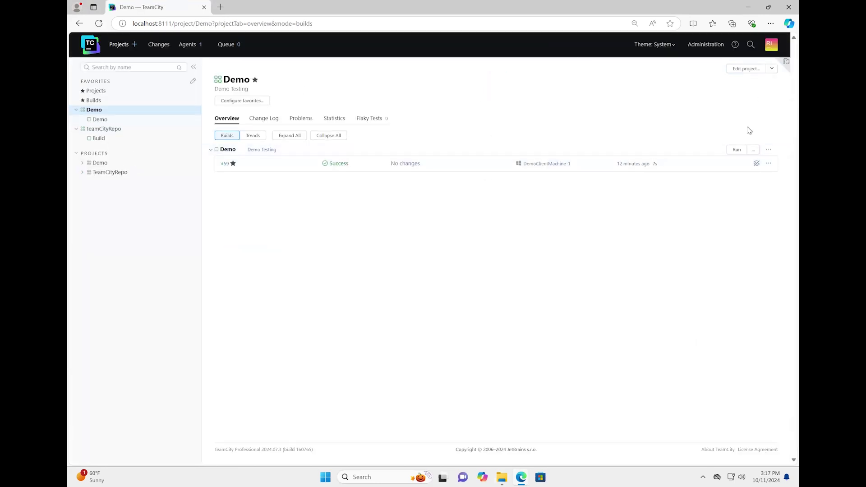
pyautogui.click(733, 151)
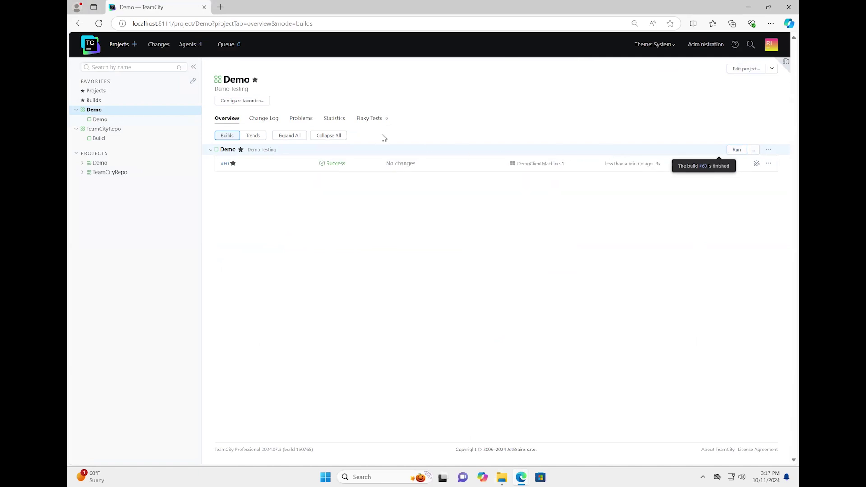
pyautogui.click(226, 164)
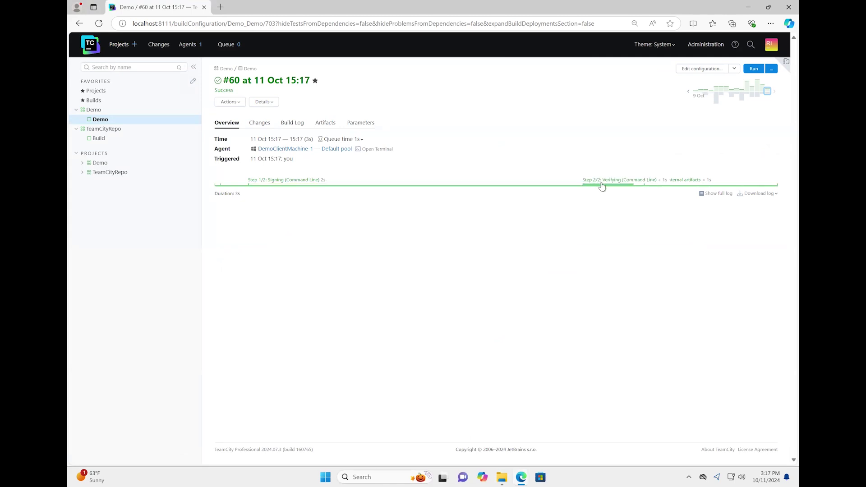
# Show build #60's log and expand the Signing step to confirm TestFile1.exe was signed.
pyautogui.click(291, 123)
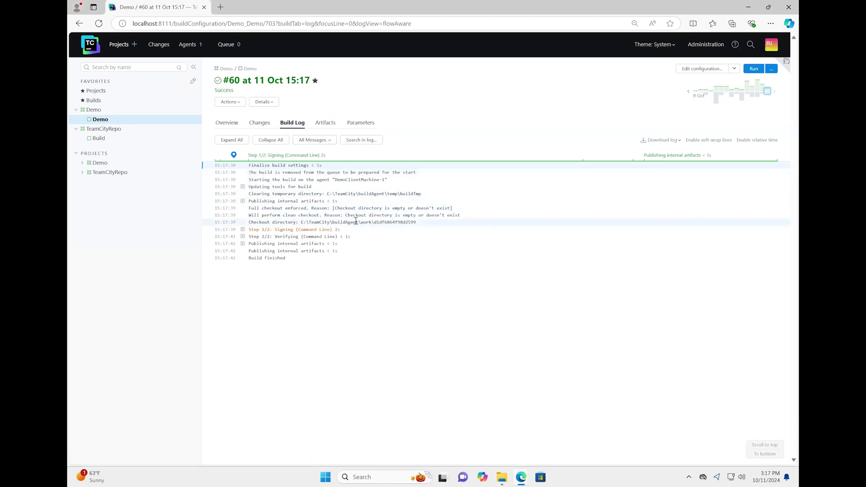
pyautogui.click(242, 230)
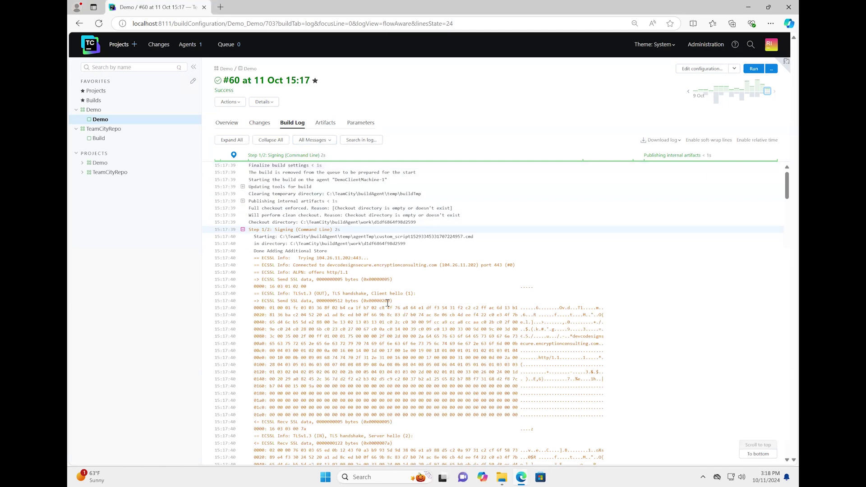
pyautogui.scroll(-8, 387, 303)
pyautogui.scroll(-15, 388, 306)
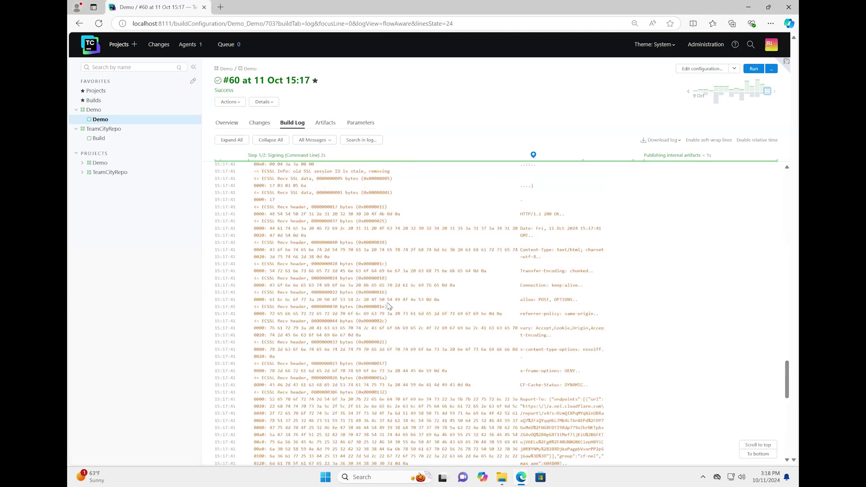
pyautogui.scroll(-10, 421, 427)
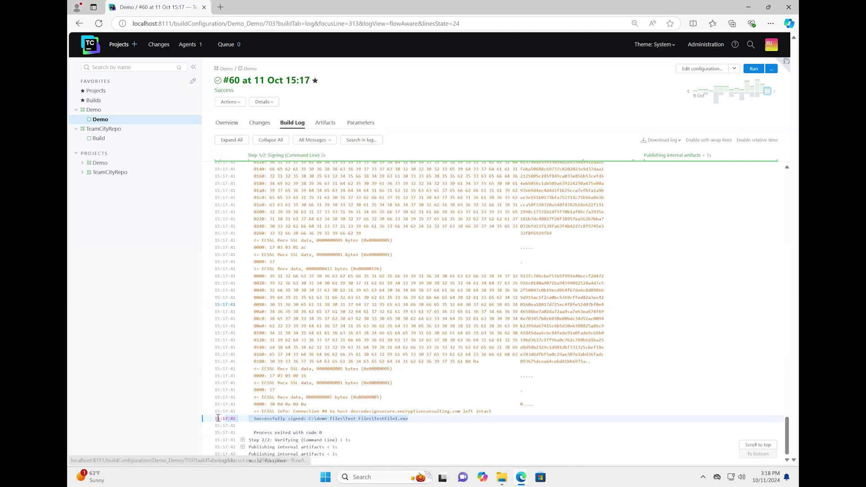
# Expand the Verifying step, highlight TestFile1.exe's successfully verified line, and return to the Test Files folder.
pyautogui.click(243, 440)
pyautogui.scroll(-2, 244, 443)
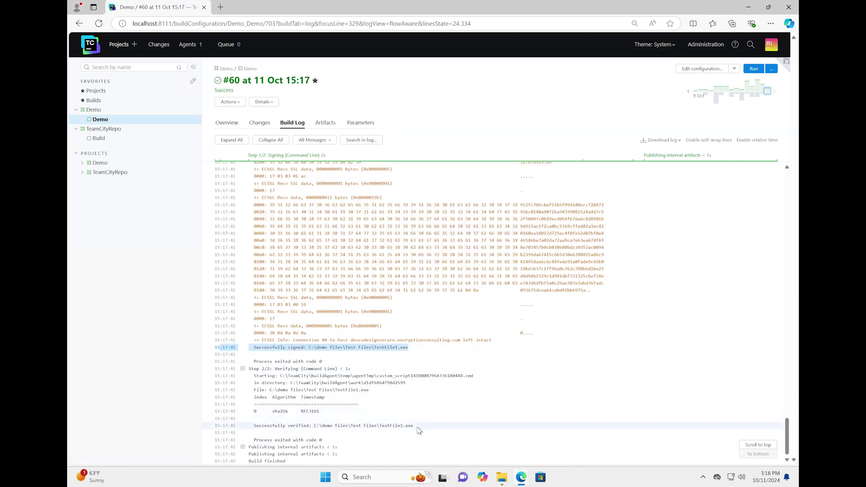
pyautogui.moveTo(254, 428); pyautogui.dragTo(416, 428)
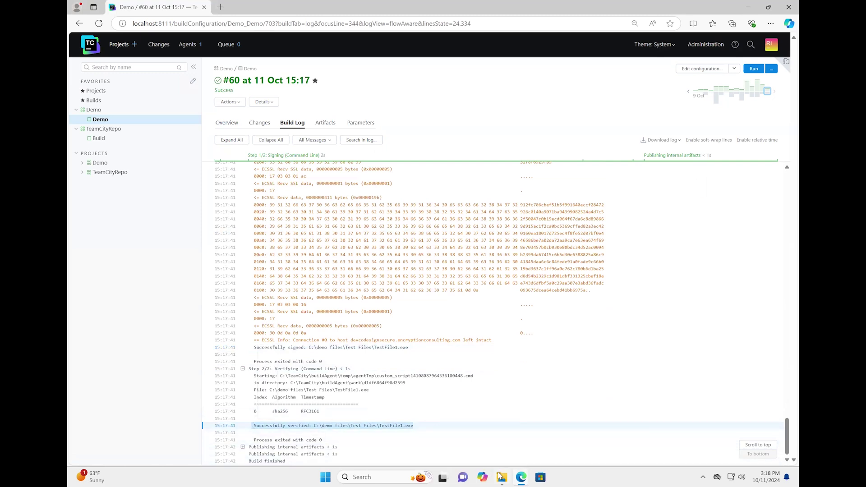
pyautogui.click(501, 477)
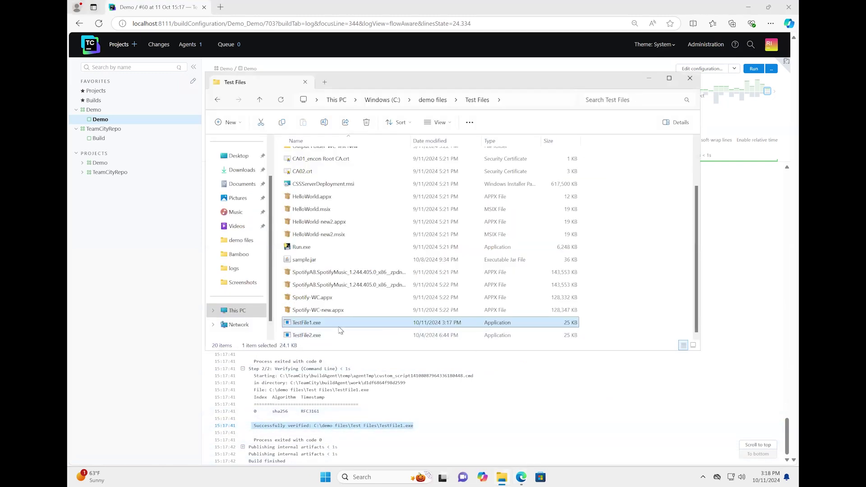
# Show TestFile1.exe's Digital Signatures, widening the columns to read DemoCertificate, sha256 and its timestamp.
pyautogui.rightClick(456, 326)
pyautogui.click(495, 288)
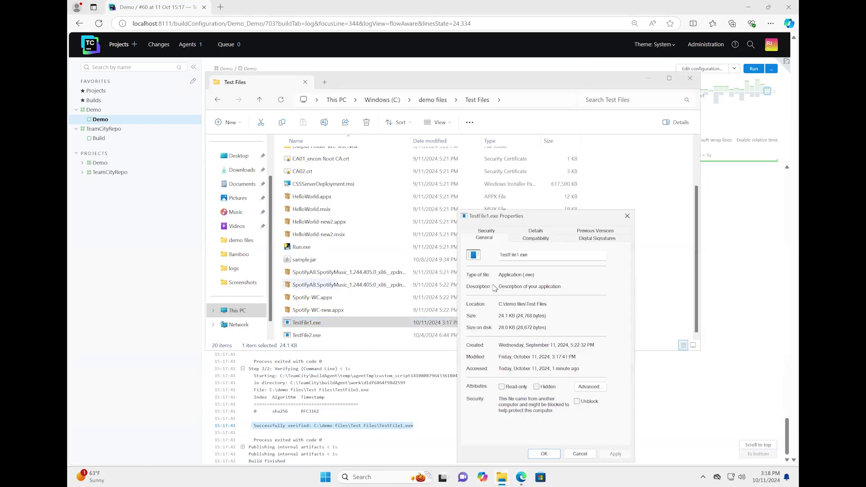
pyautogui.click(597, 239)
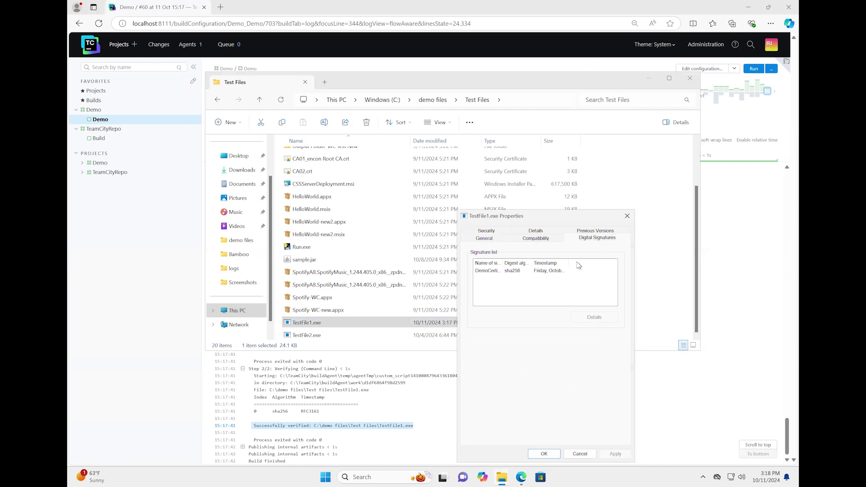
pyautogui.moveTo(569, 262); pyautogui.dragTo(627, 267)
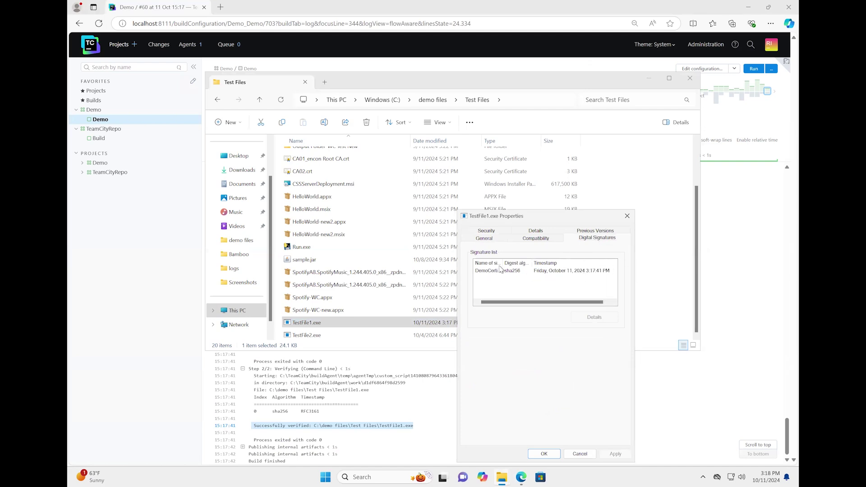
pyautogui.moveTo(502, 264); pyautogui.dragTo(526, 263)
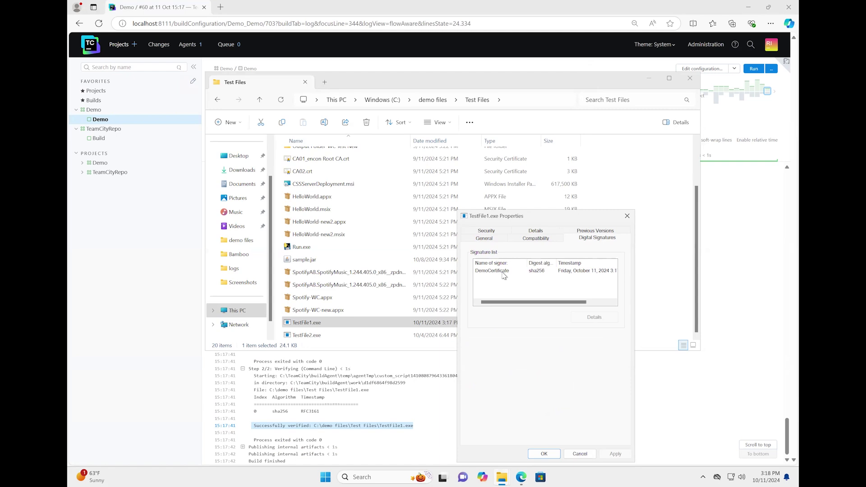
# Open the DemoCertificate signature's details and view its IssuingCA-issued certificate.
pyautogui.doubleClick(506, 272)
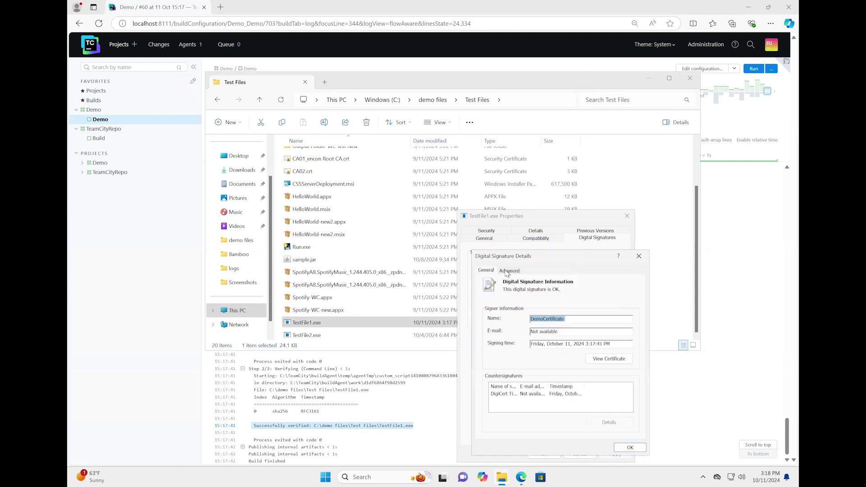
pyautogui.click(609, 359)
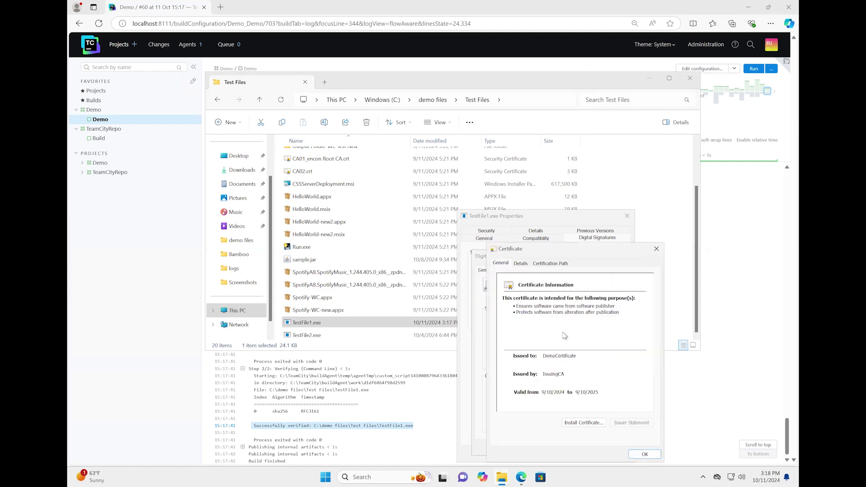